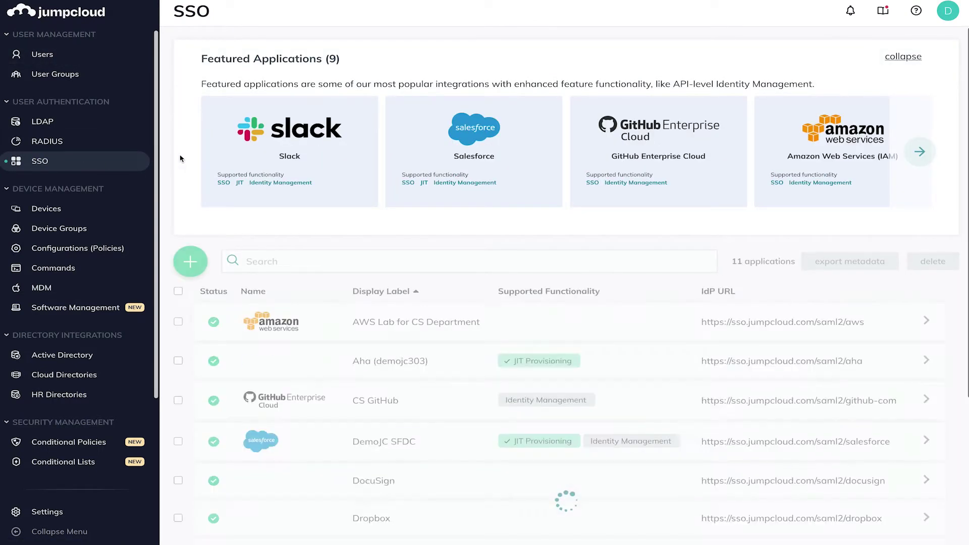
Step: Bring up the Configure New SSO Application catalog and browse its 711 applications
scroll(182, 158, down, 2)
scroll(181, 158, down, 2)
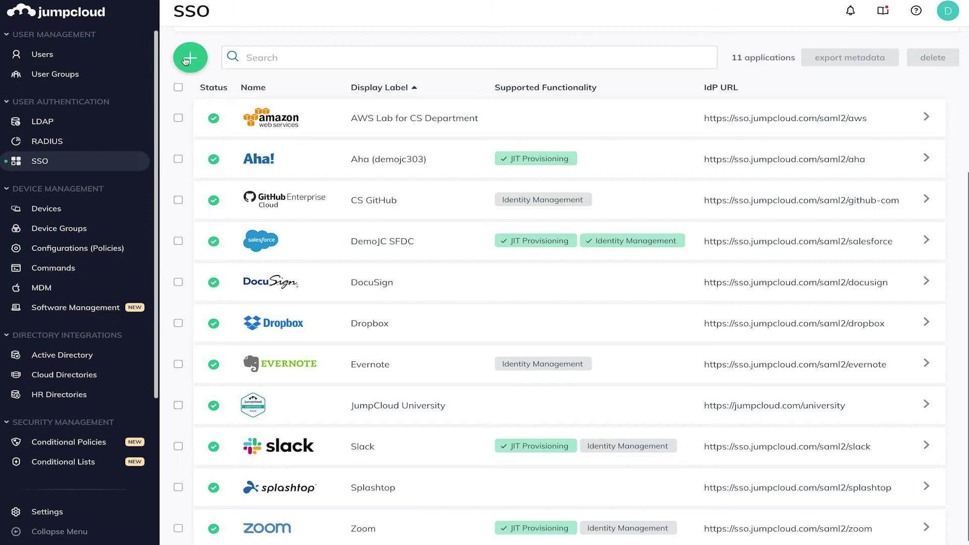
click(187, 59)
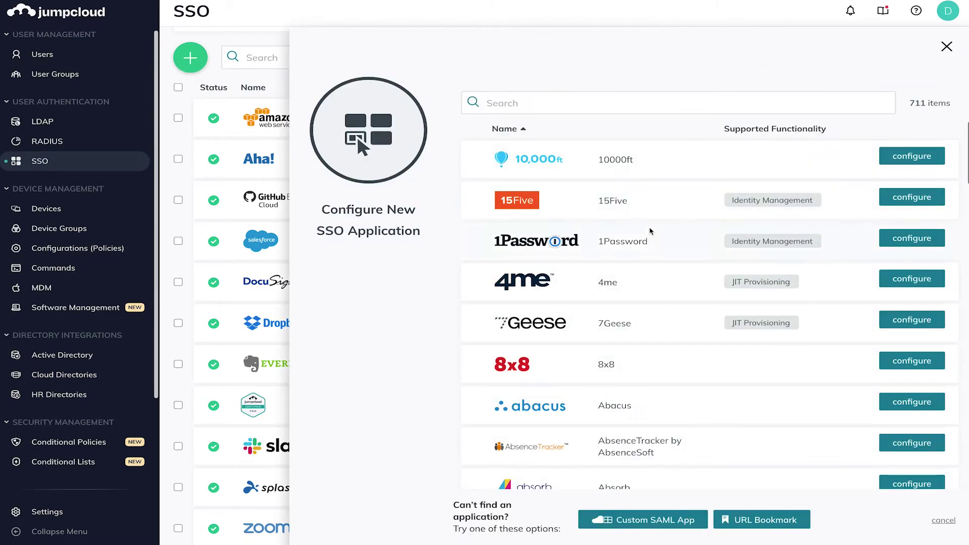
scroll(649, 231, down, 5)
scroll(649, 231, down, 20)
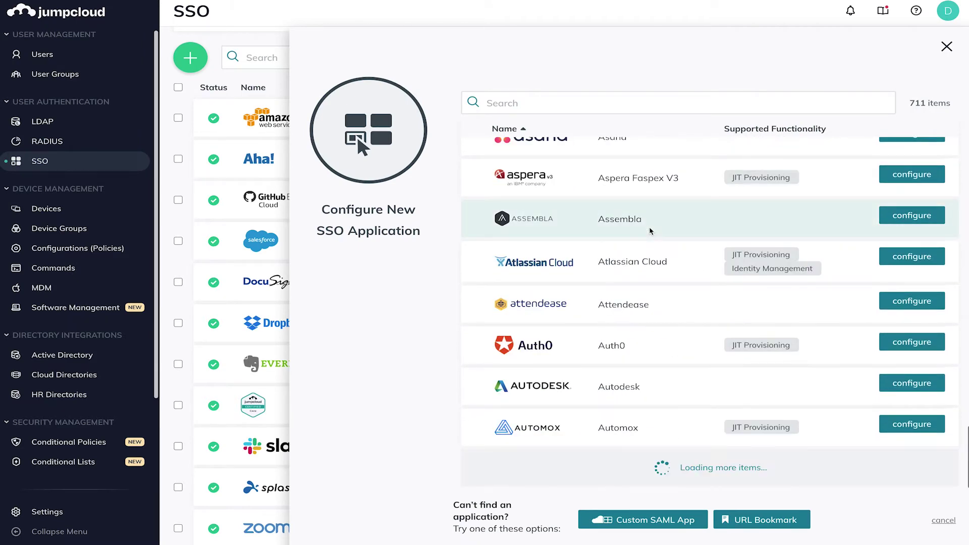
scroll(650, 231, down, 20)
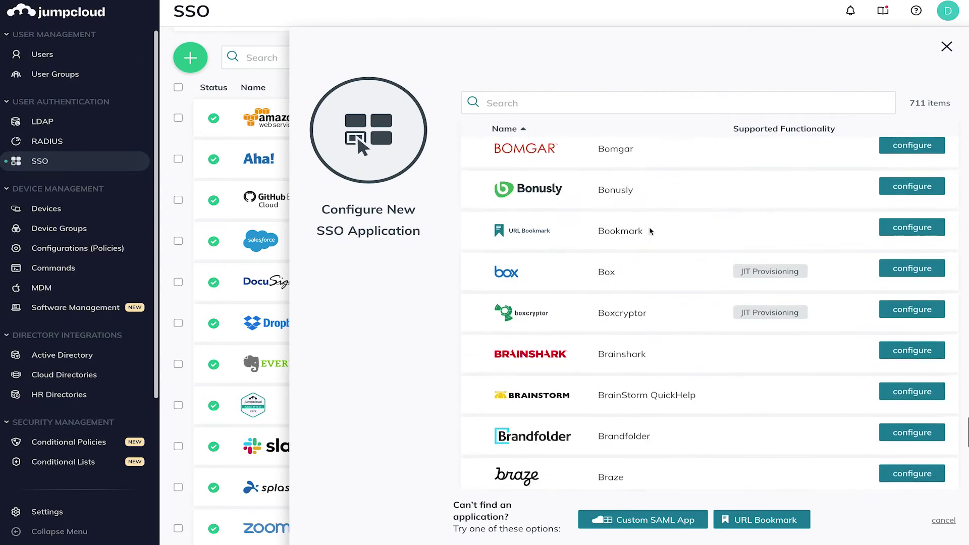
scroll(650, 231, down, 20)
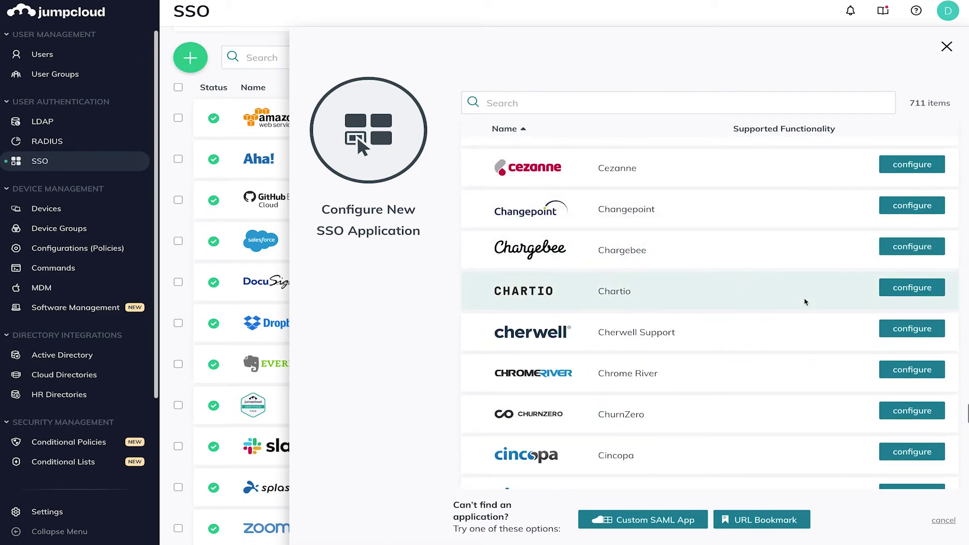
scroll(807, 303, down, 5)
Step: Preview the Cisco Advanced Malware Protection setup form, then close it without saving
click(901, 336)
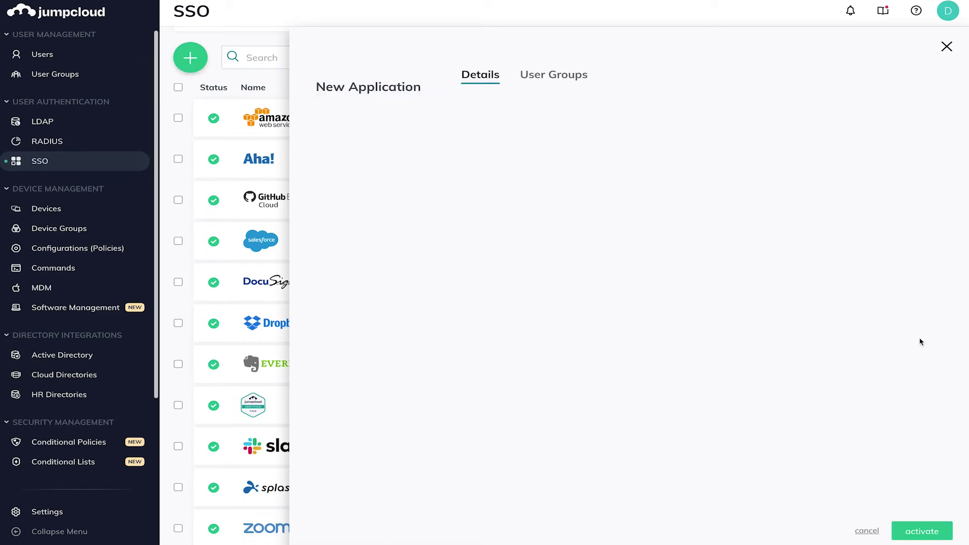
scroll(716, 194, down, 7)
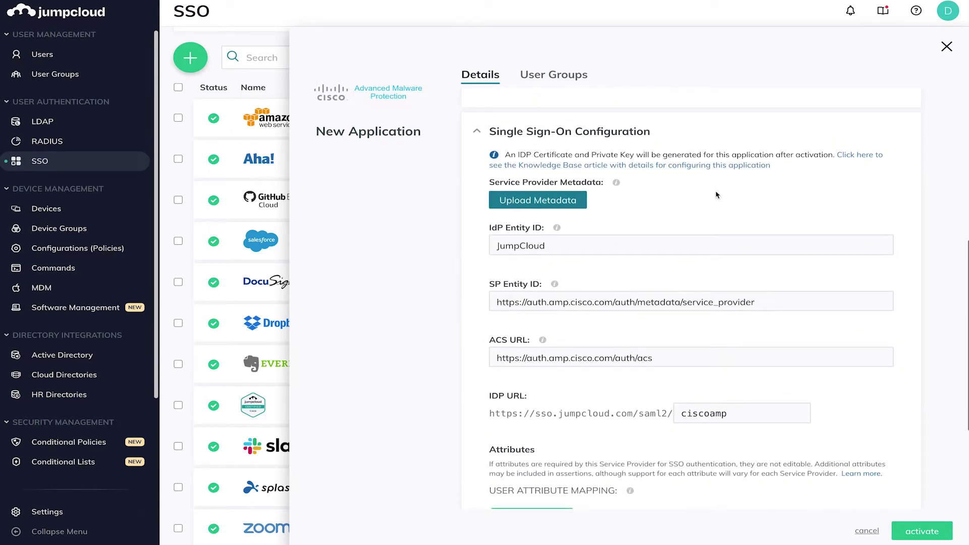
scroll(716, 194, down, 3)
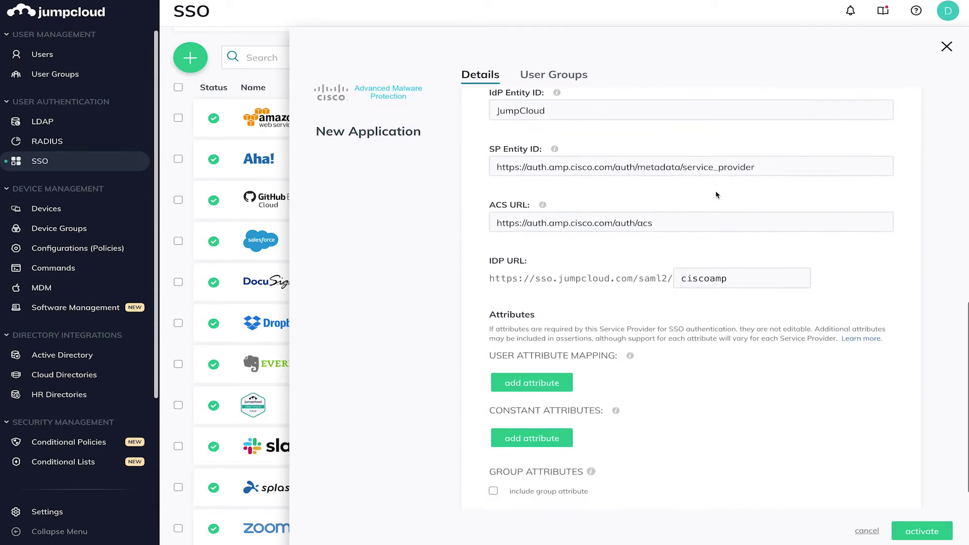
scroll(716, 195, up, 2)
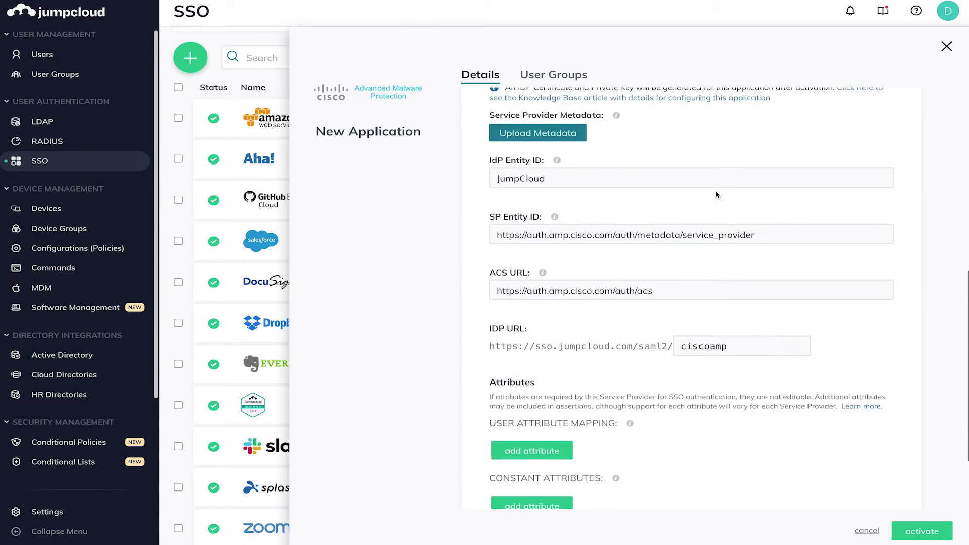
scroll(832, 107, up, 9)
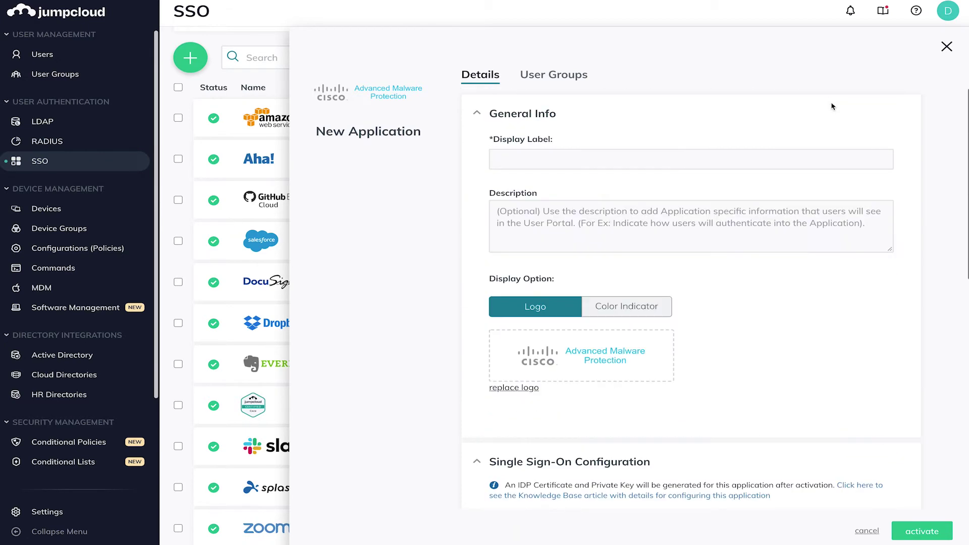
click(946, 47)
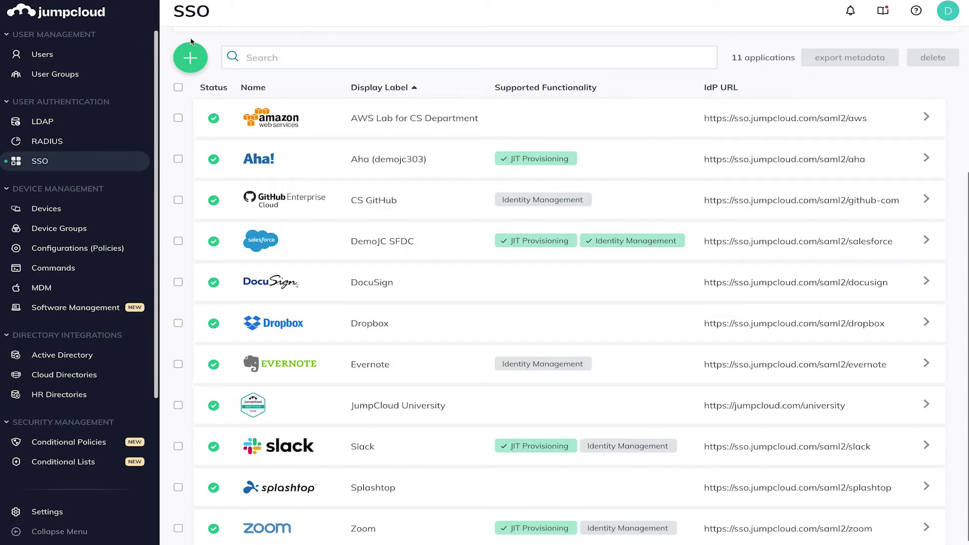
Step: Start a new Custom SAML App from the catalog and review its empty setup form
click(191, 57)
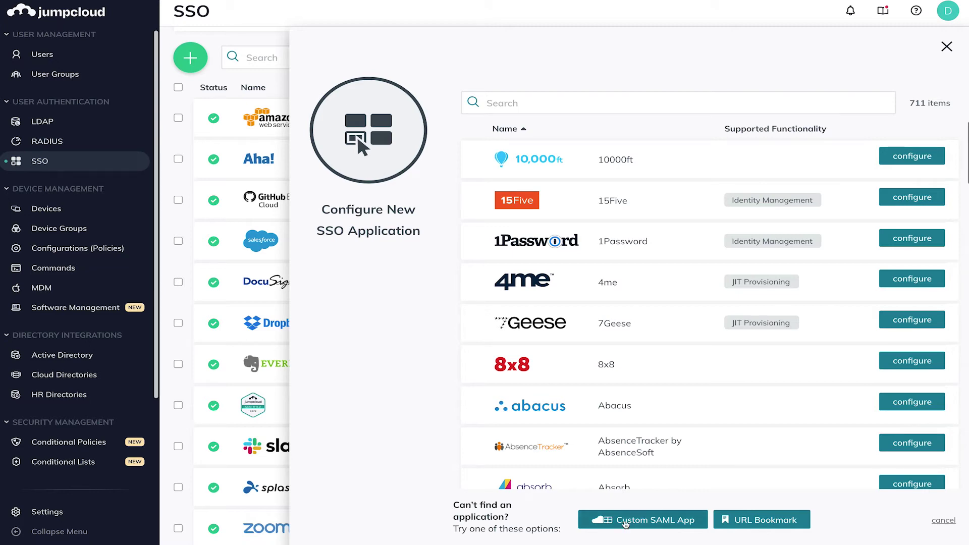
click(625, 523)
scroll(740, 362, down, 8)
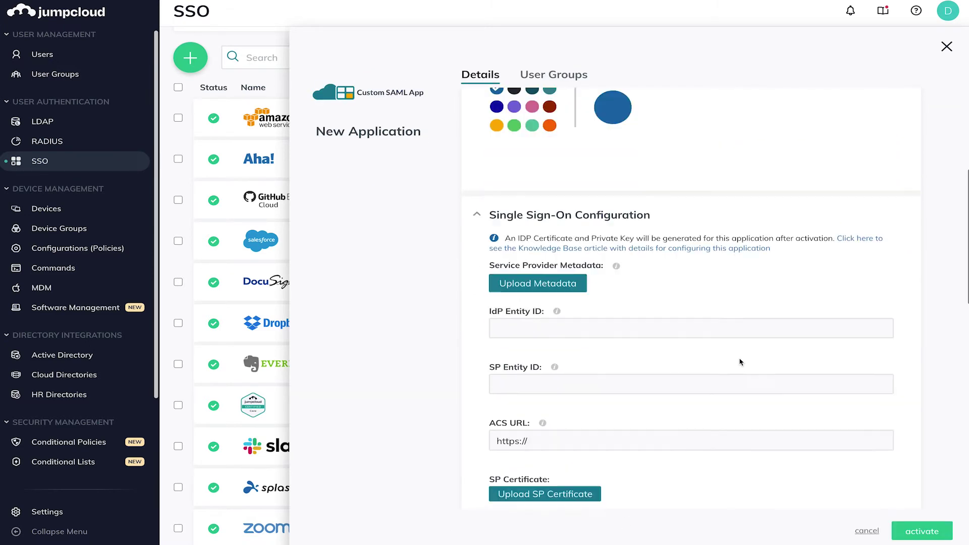
scroll(740, 362, down, 3)
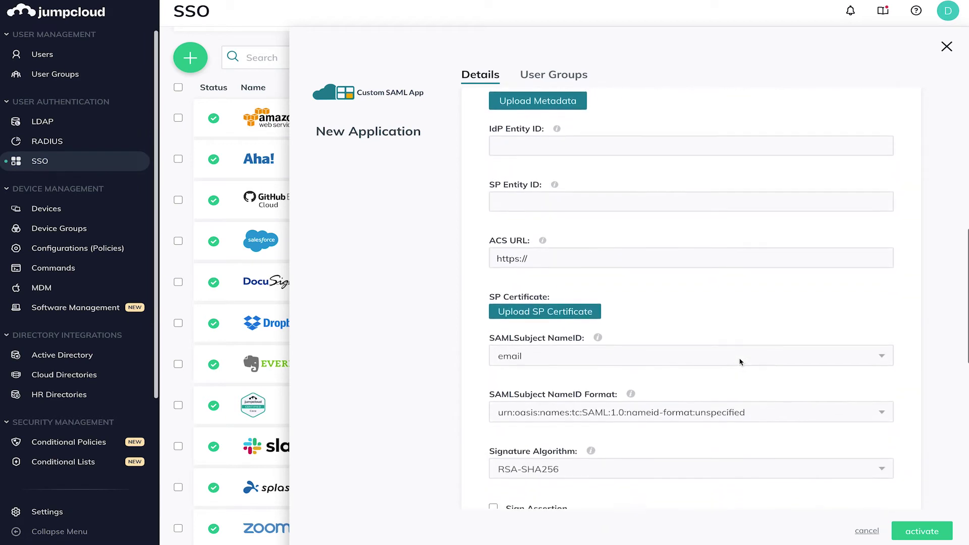
scroll(740, 362, down, 3)
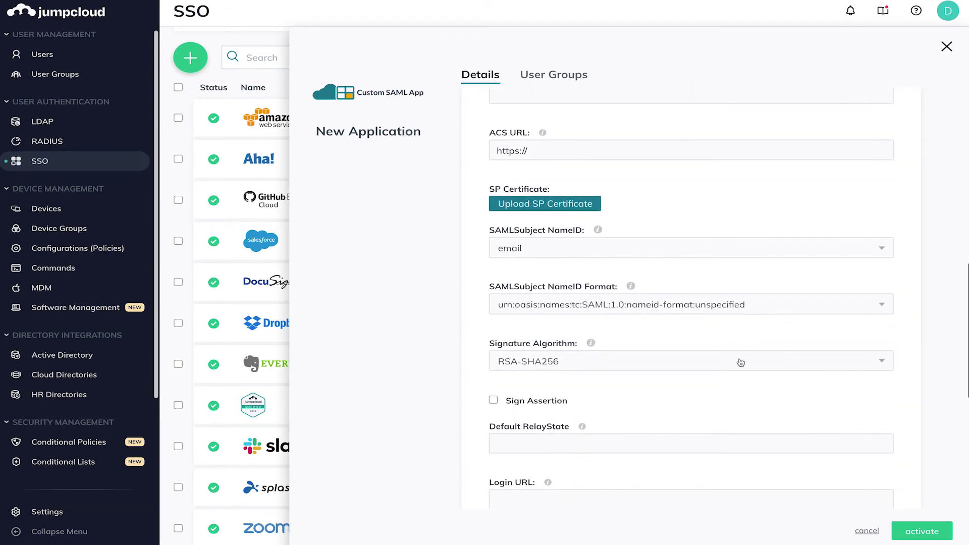
scroll(740, 359, up, 14)
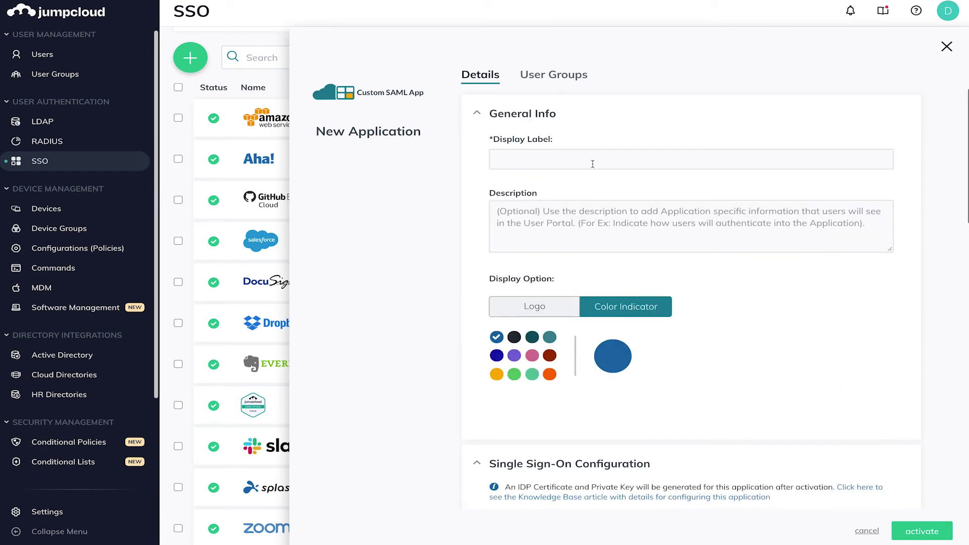
click(592, 165)
Step: Use the Logo display option, label the app 'Custom Saml App', and describe it as 'THis app is used for X task'
click(559, 306)
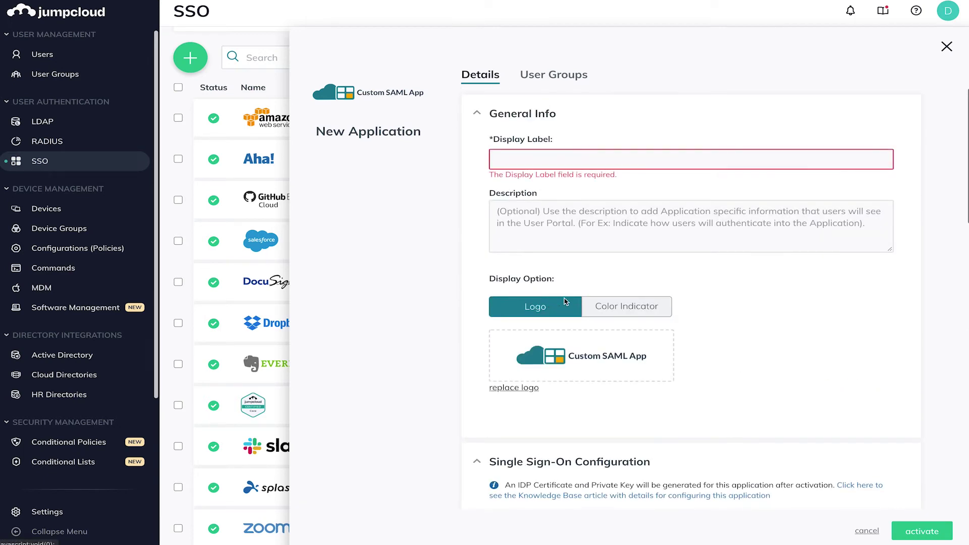
click(615, 166)
text(Custom Saml App)
click(505, 211)
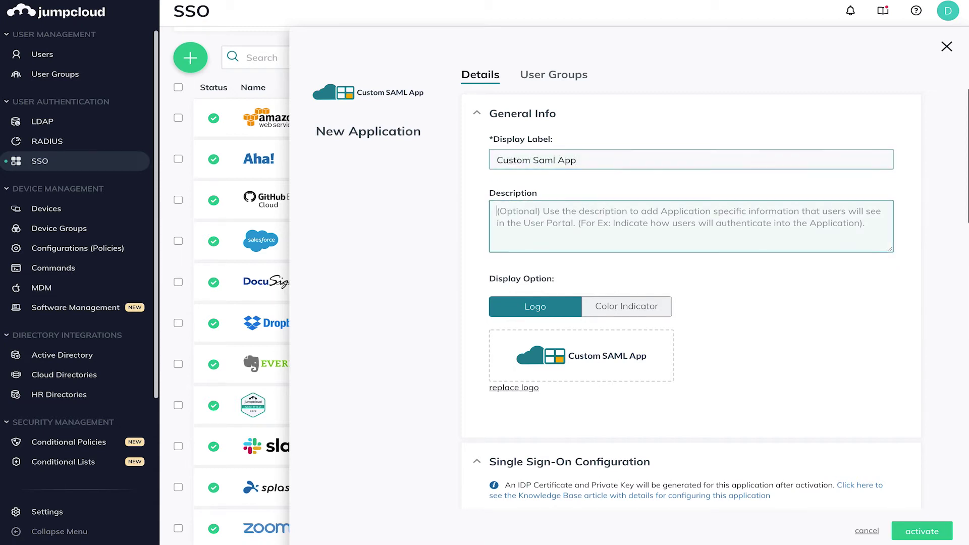
text(T)
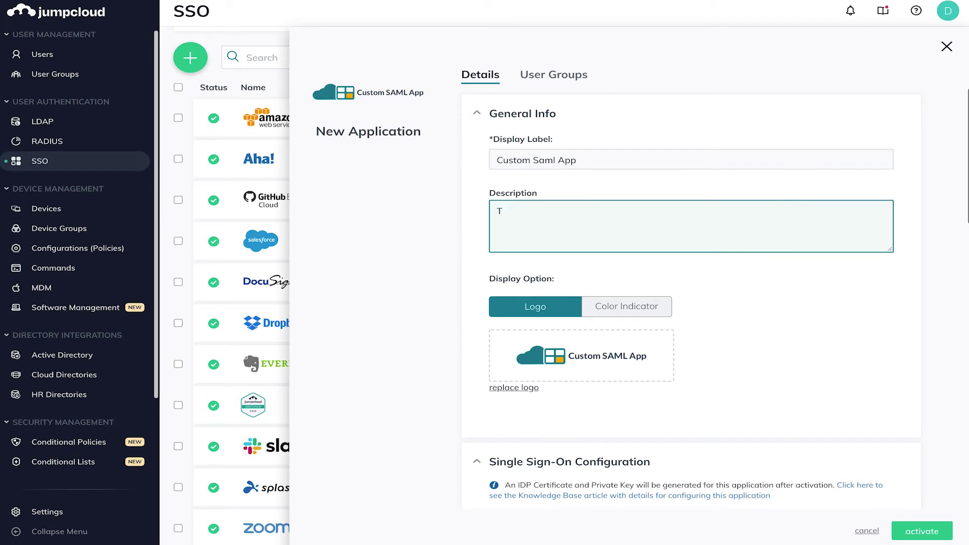
text(His app is used for X task.)
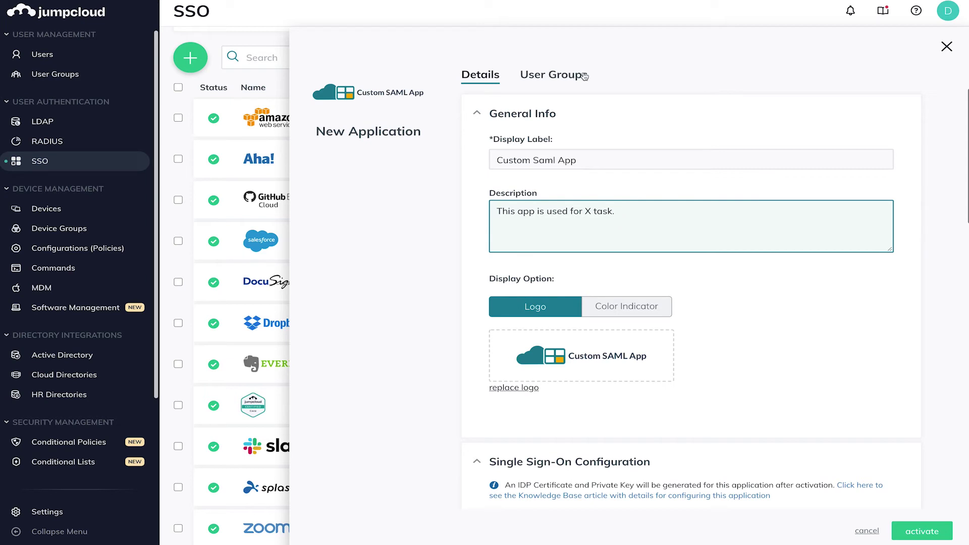
click(570, 77)
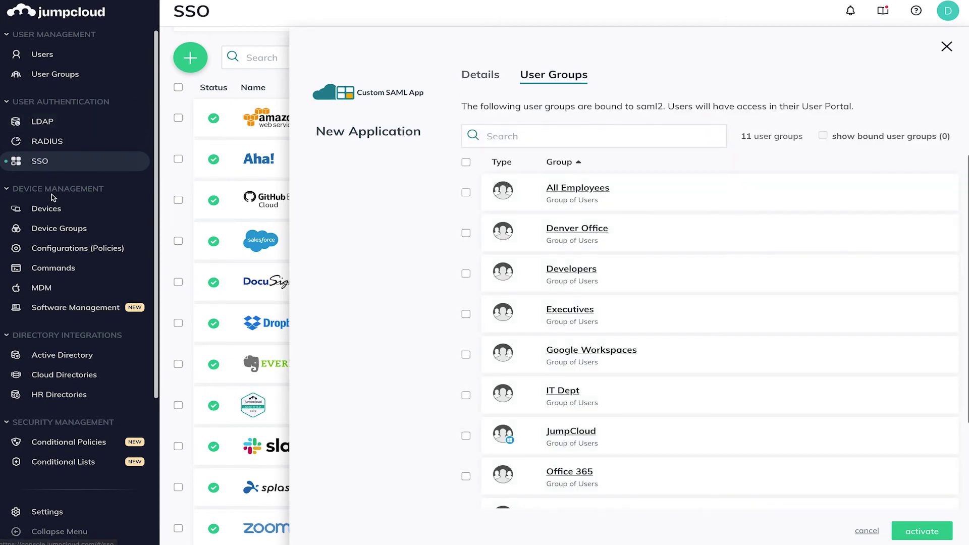
Step: Review the Sales user group's member list and its bound applications
click(60, 74)
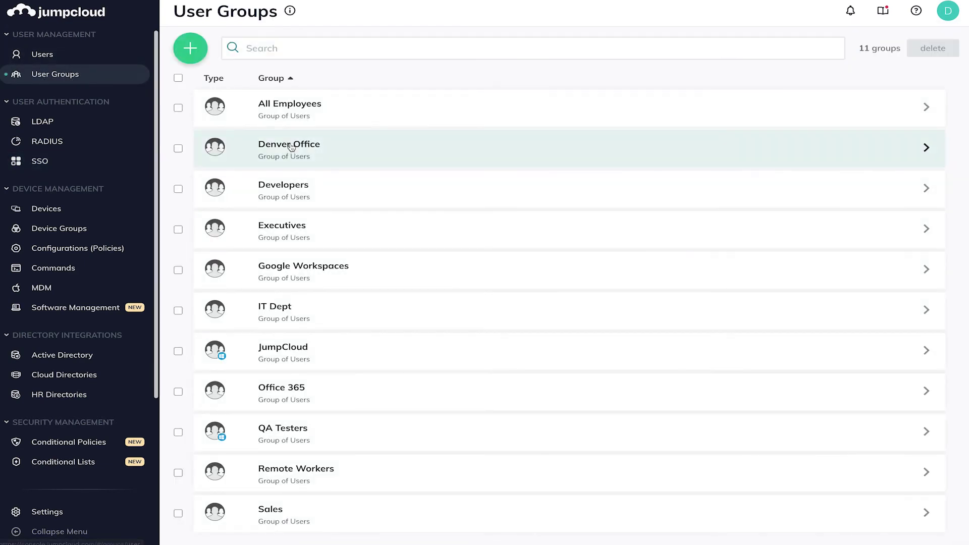
click(315, 509)
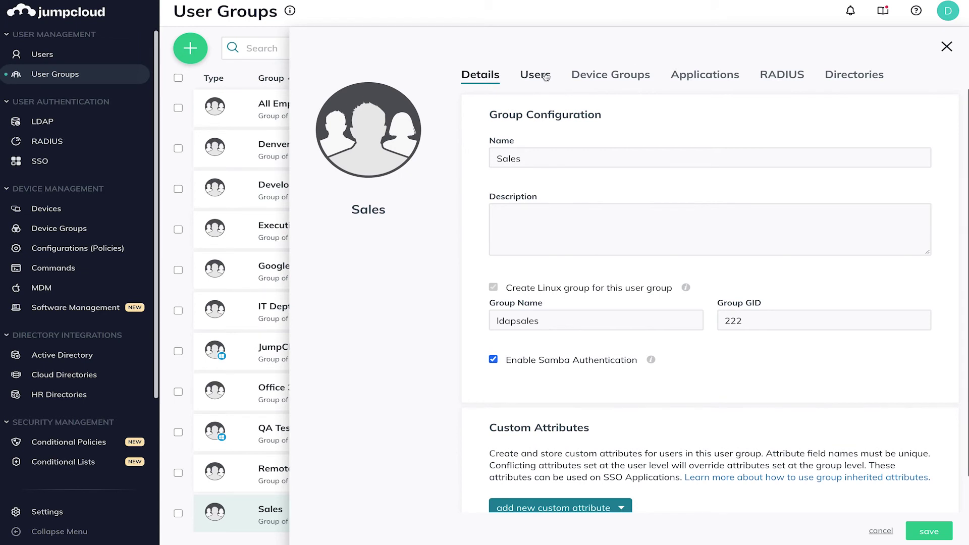
click(545, 76)
click(709, 76)
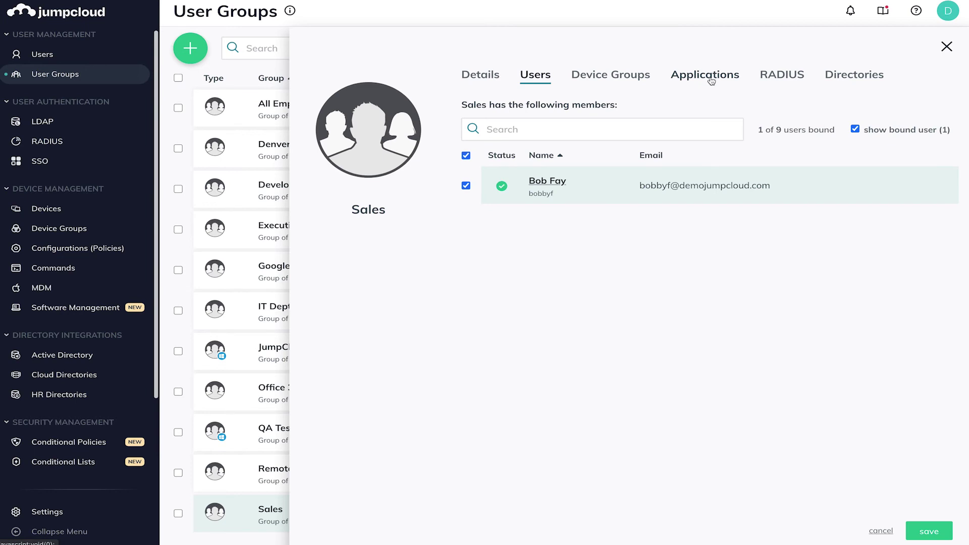
scroll(625, 230, down, 2)
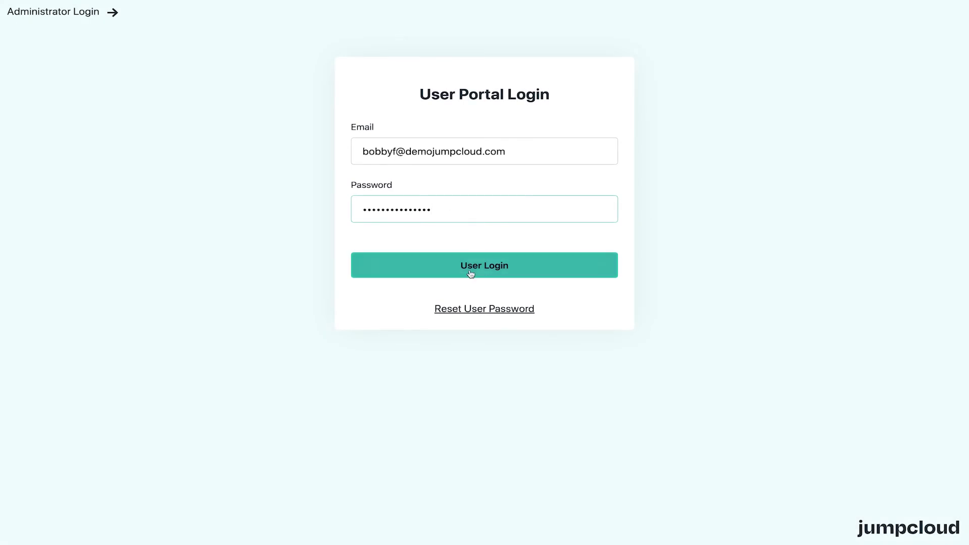
Step: Sign in to the User Portal and launch the DemoJC SFDC app
click(470, 273)
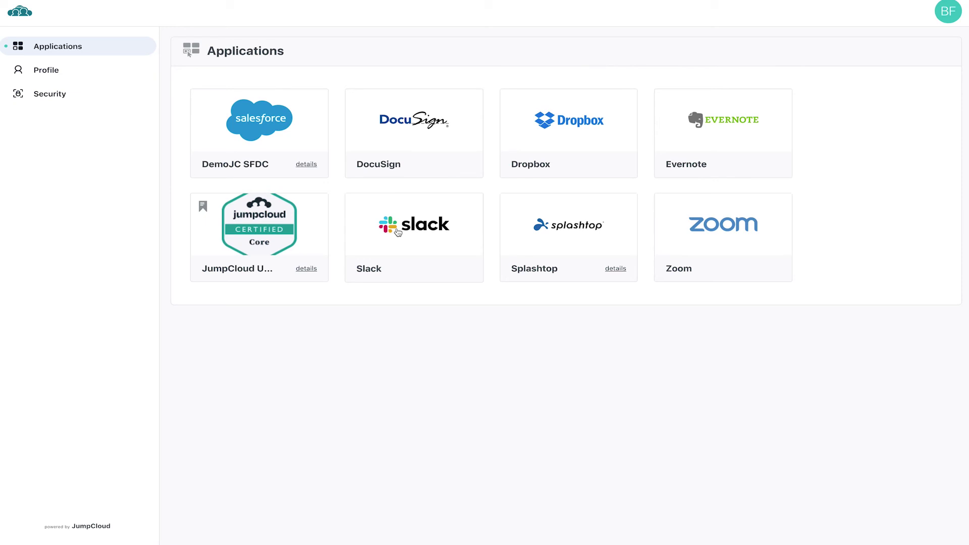
click(293, 138)
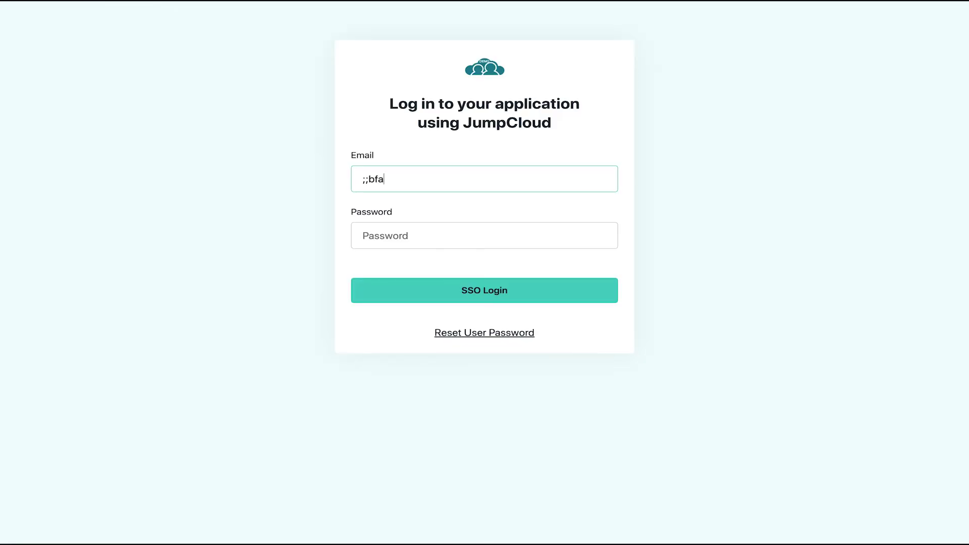
Step: Submit the JumpCloud SSO login with the user's password, then check the signed-in account menu
key(Tab)
text(***************)
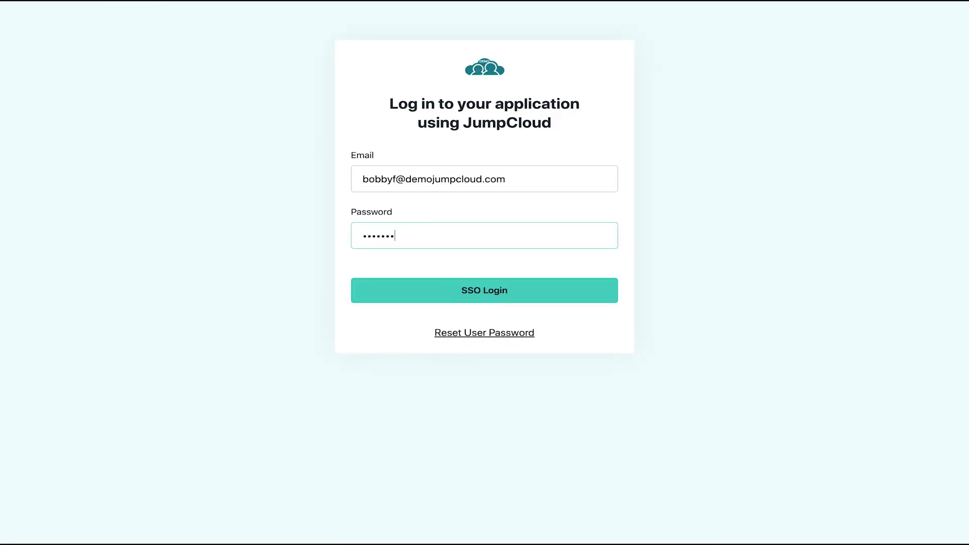
key(Return)
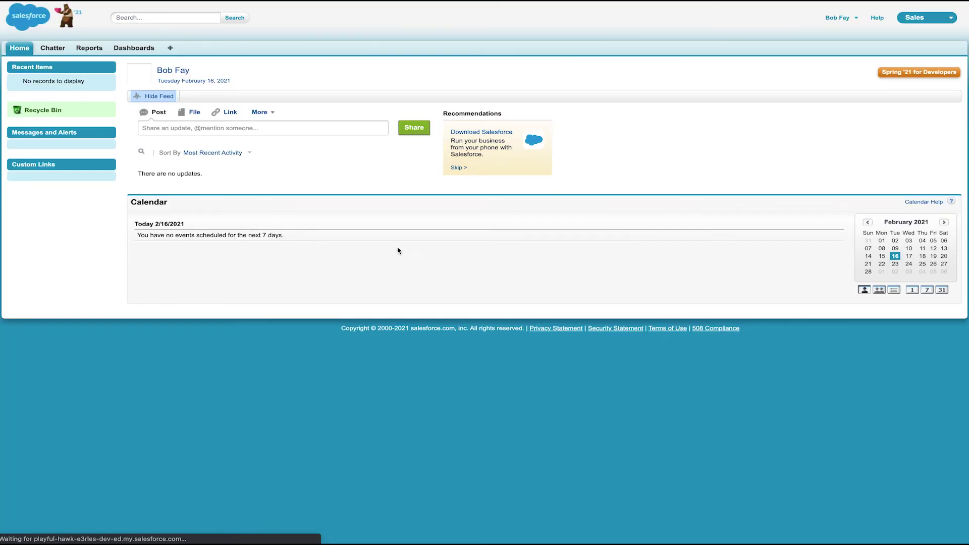
click(842, 17)
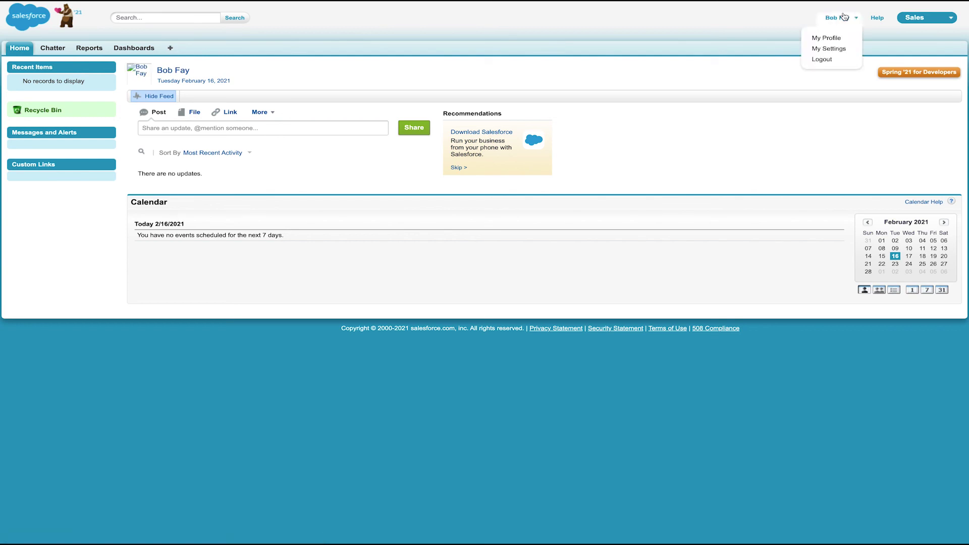